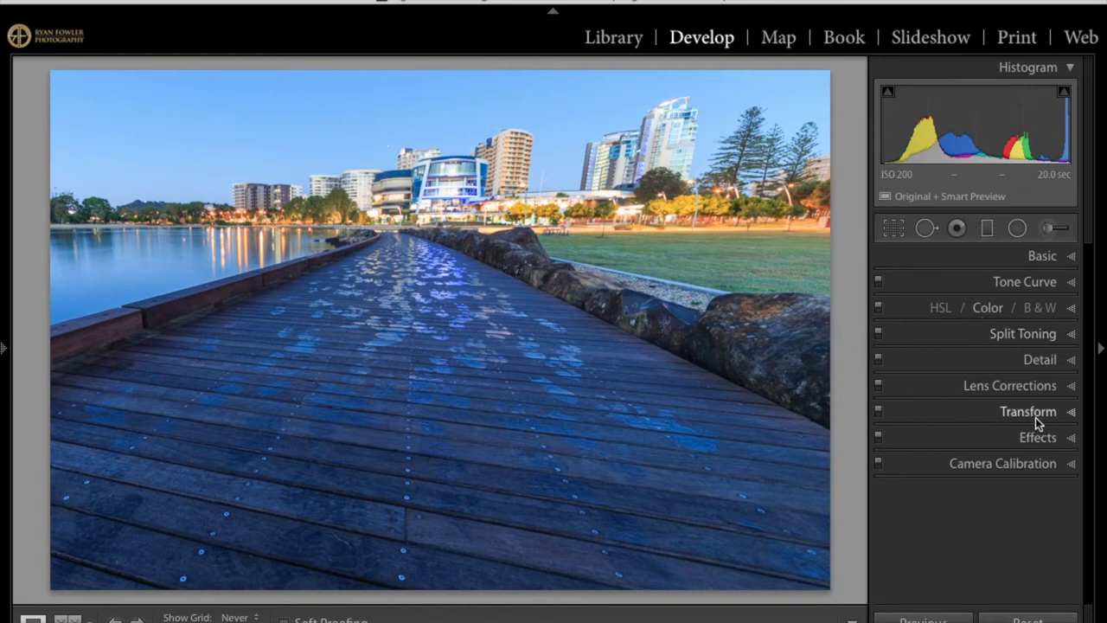
- Expand the Transform panel for the boardwalk photo in the Develop module
click(987, 408)
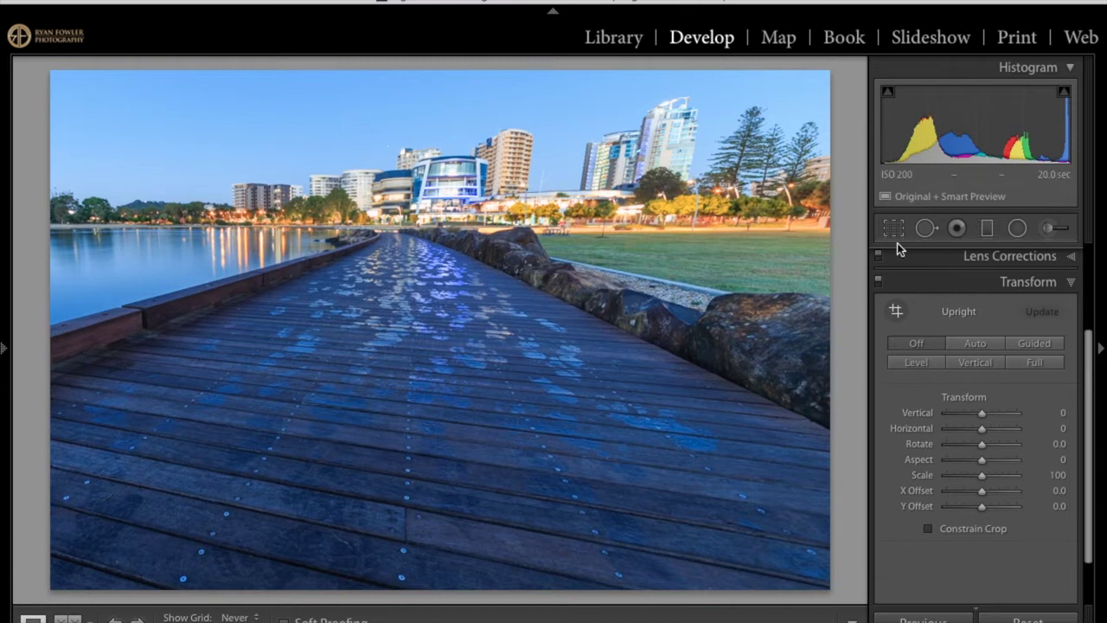
click(926, 257)
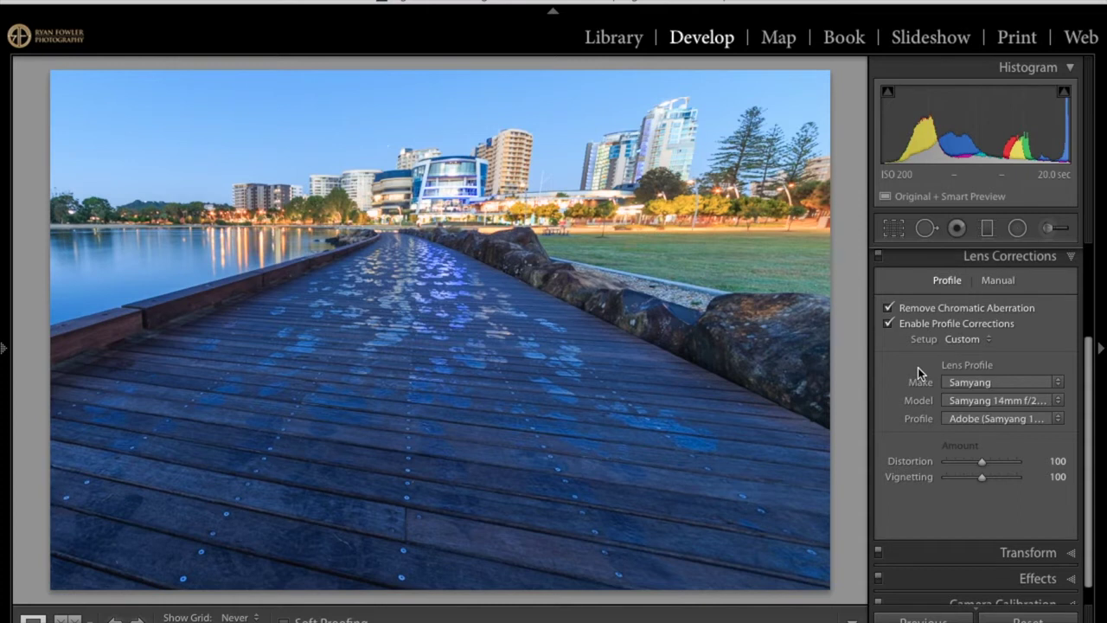
scroll(919, 436, down, 1)
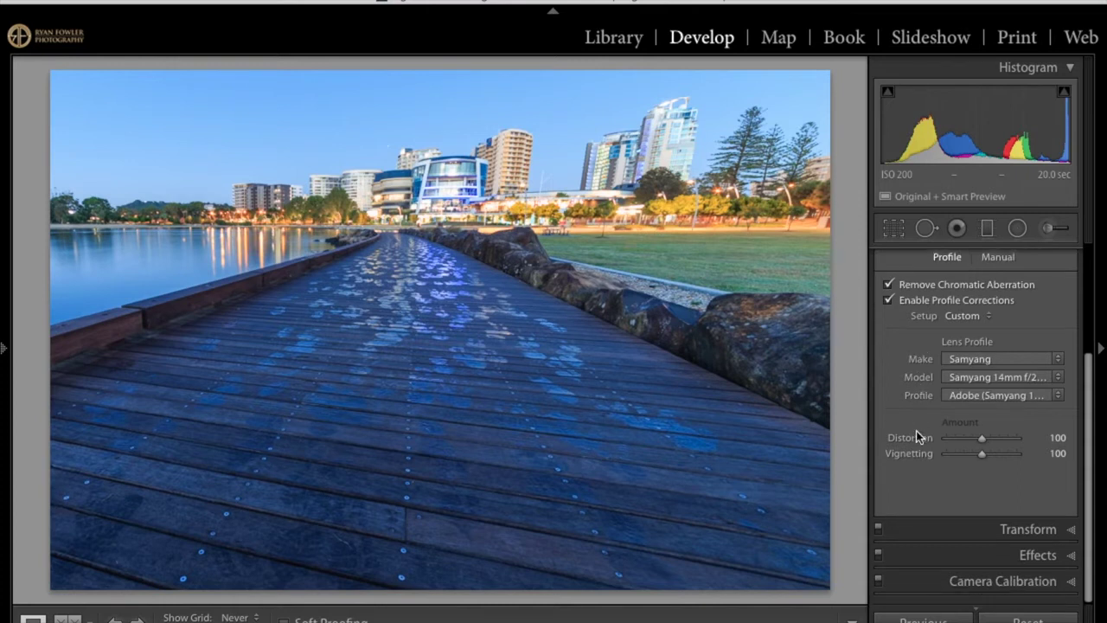
click(940, 529)
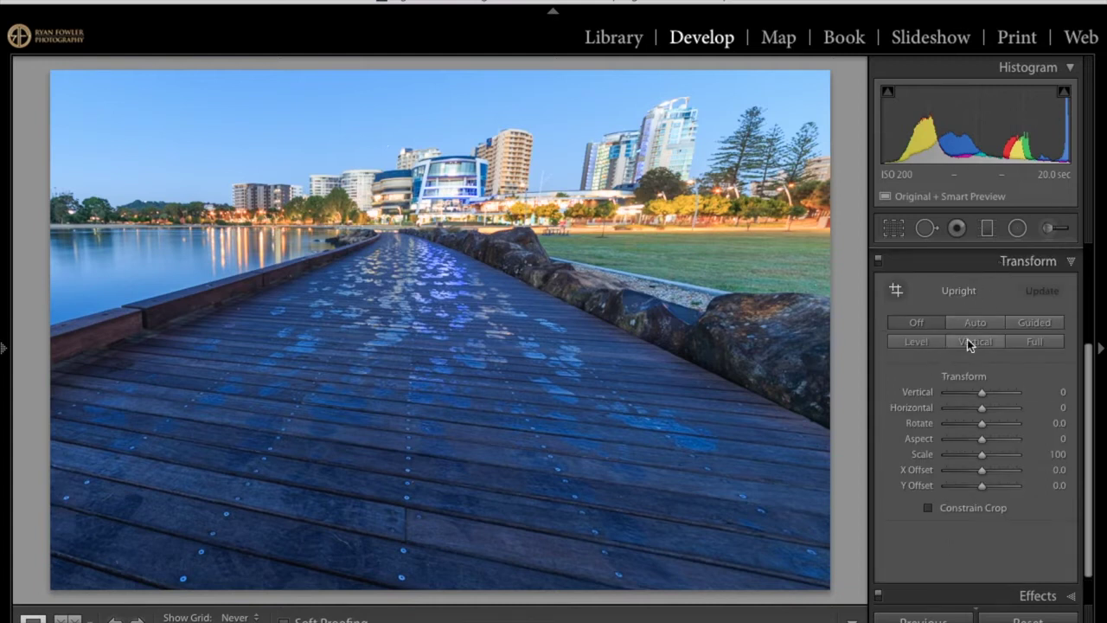
scroll(969, 323, up, 1)
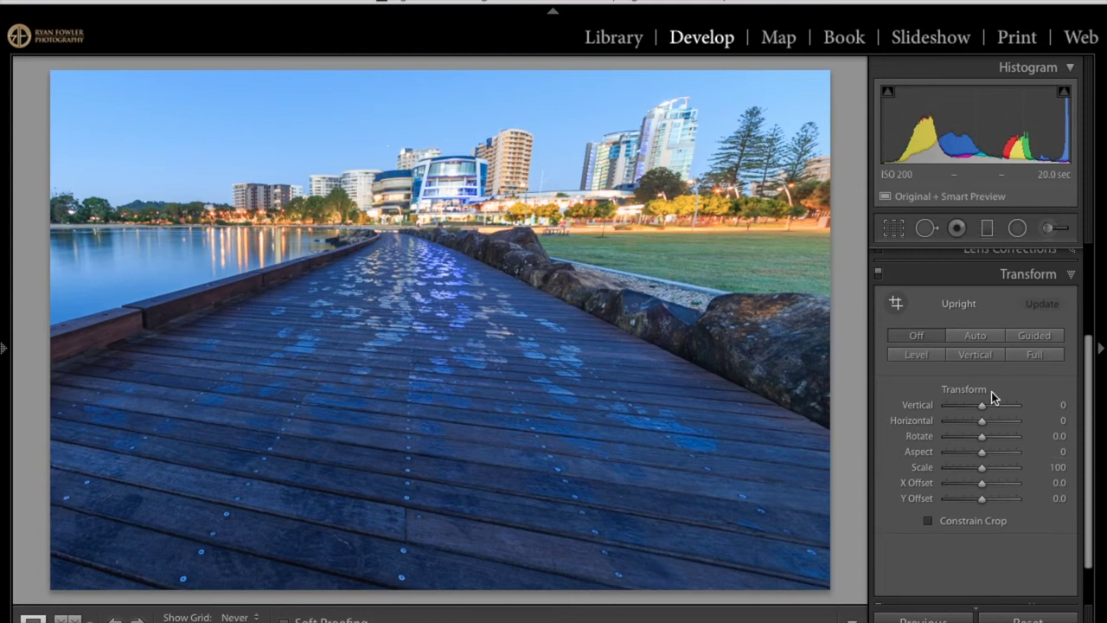
- Apply Upright Auto and inspect the shoreline trees at 1:1 zoom
click(977, 344)
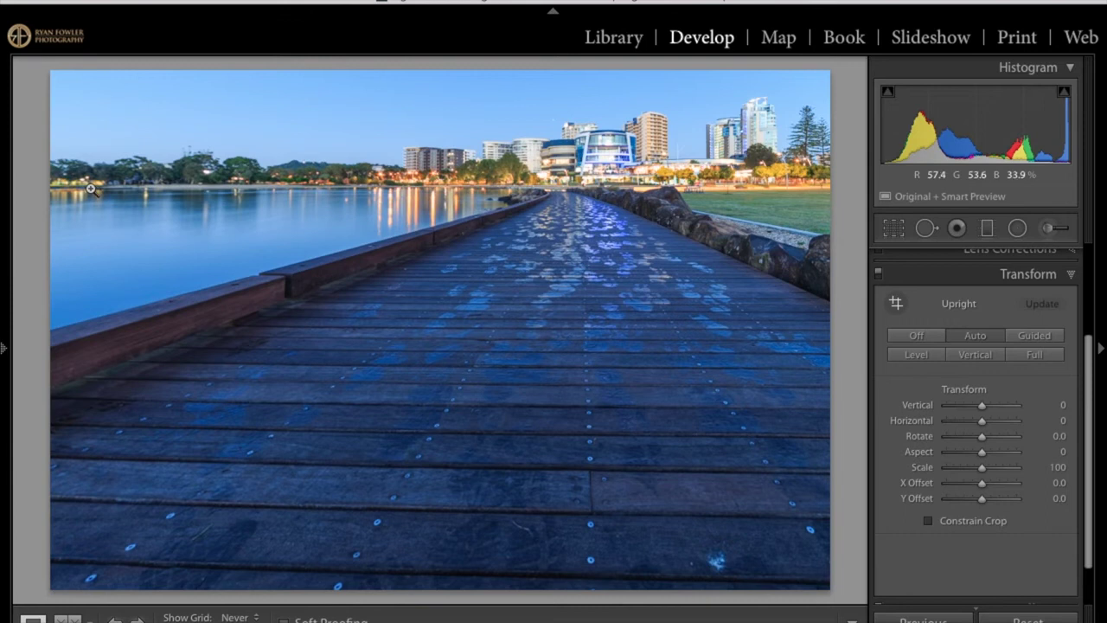
click(73, 165)
drag(73, 166, 506, 282)
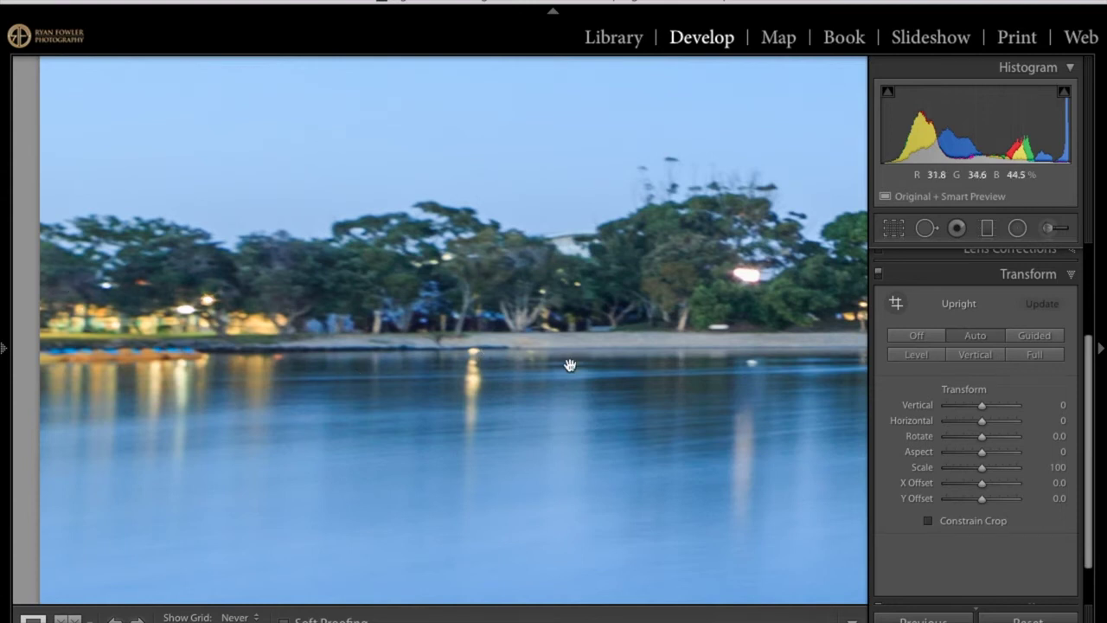
click(496, 358)
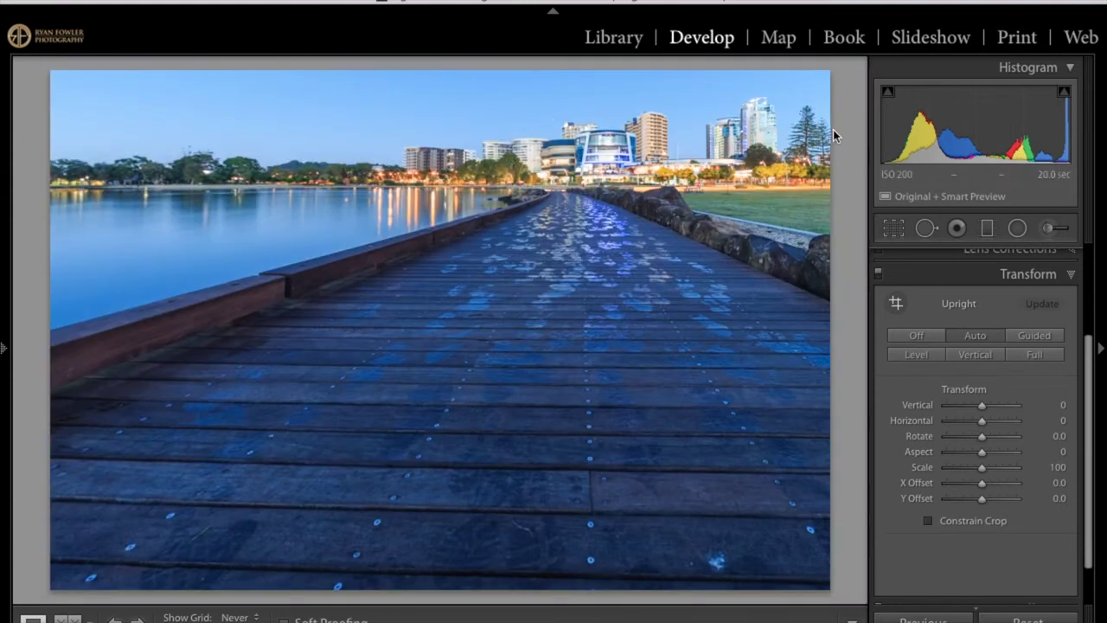
- Zoom in on the buildings, pines and boardwalk rocks, then return to fit view
click(811, 134)
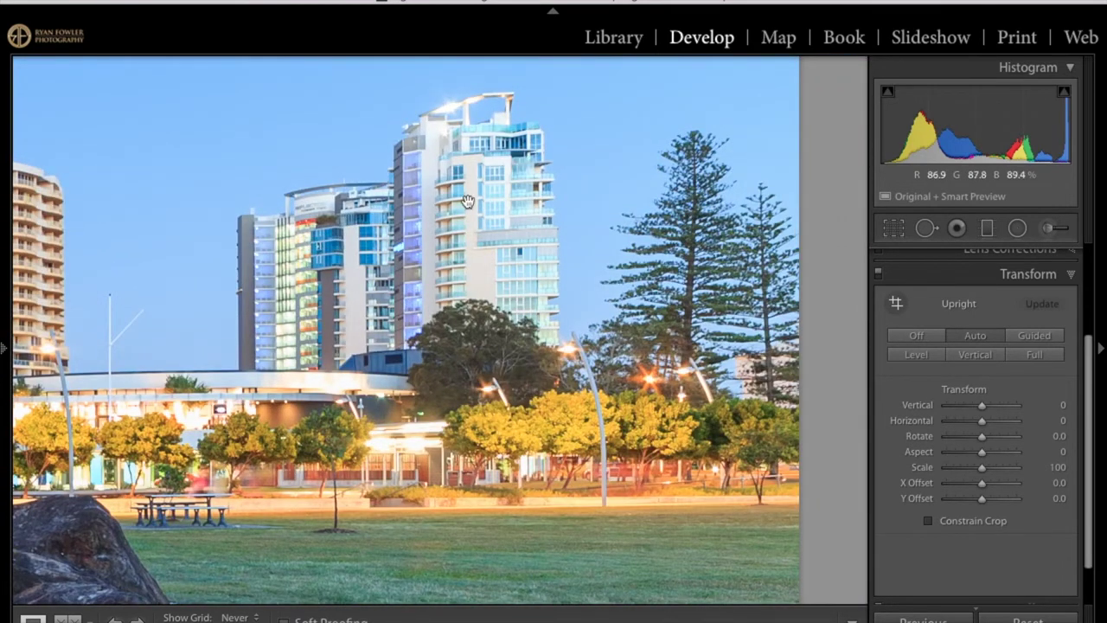
click(390, 369)
click(598, 315)
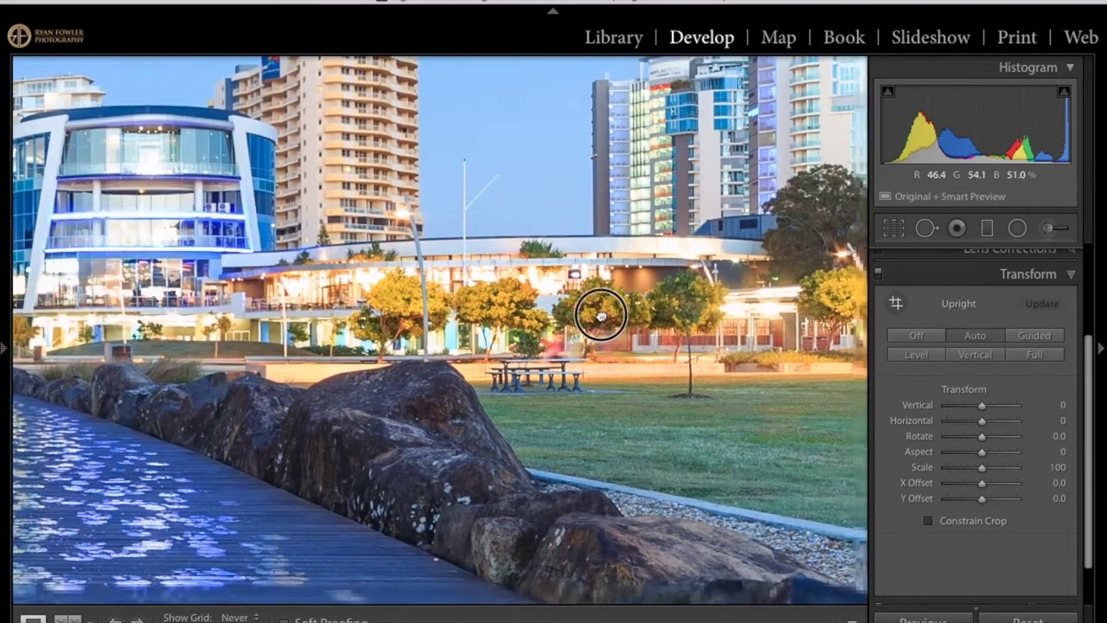
click(413, 265)
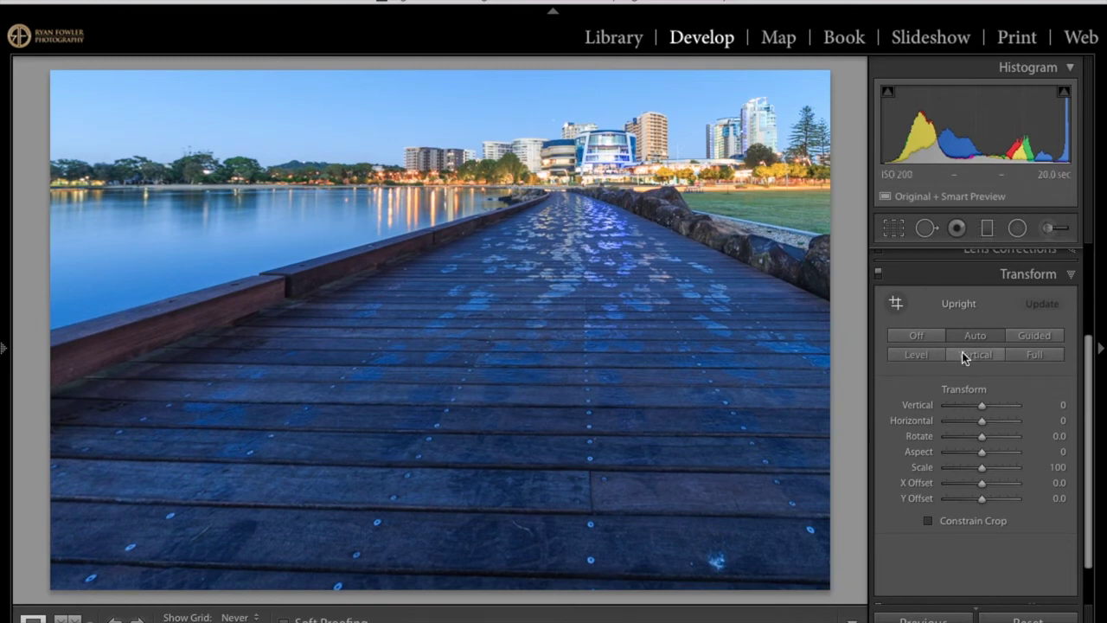
- Switch Upright to Guided and draw guide lines along the building edges
click(1037, 337)
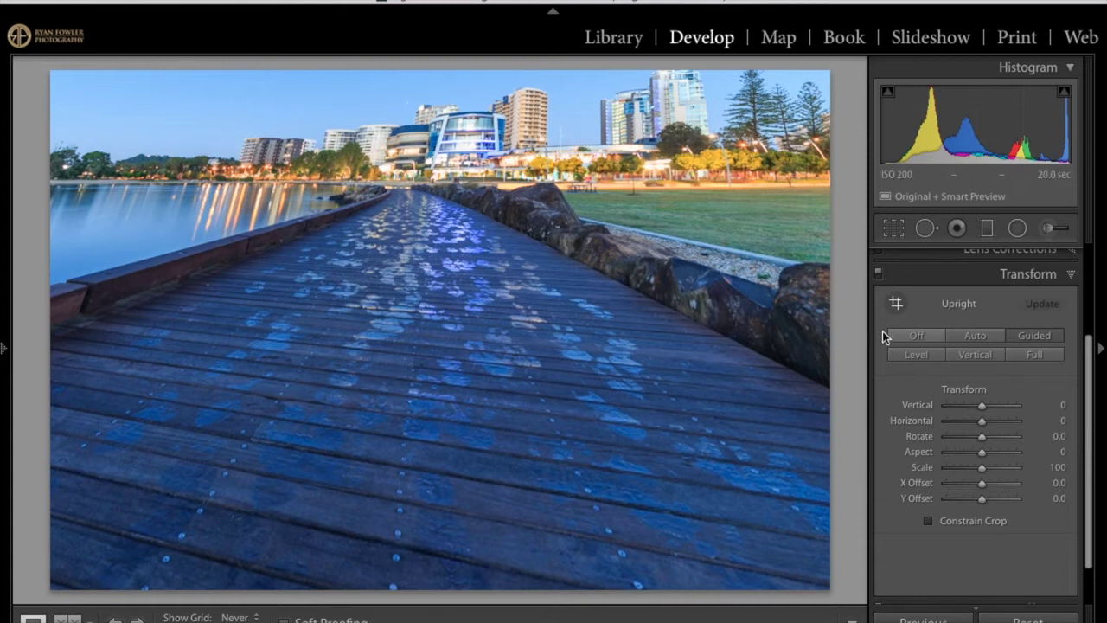
click(897, 305)
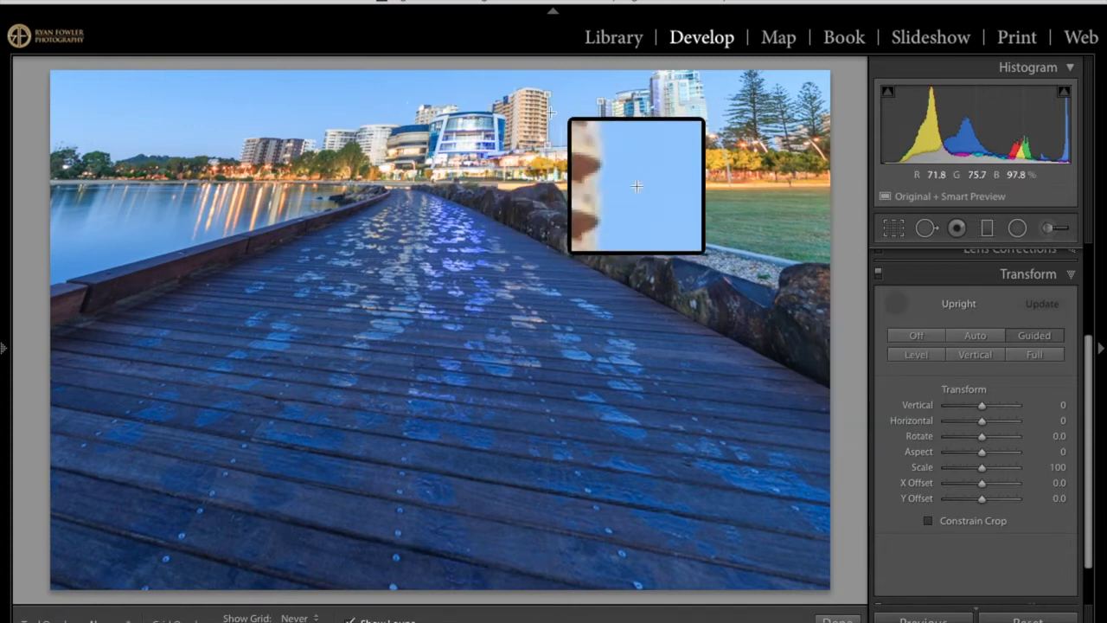
drag(550, 113, 549, 145)
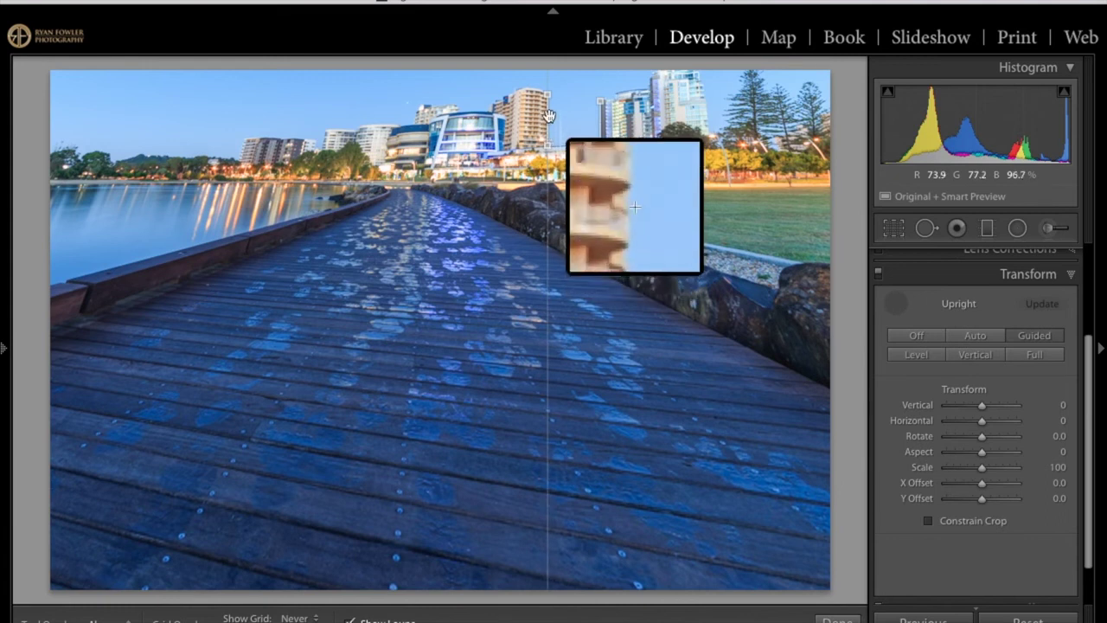
drag(600, 101, 601, 143)
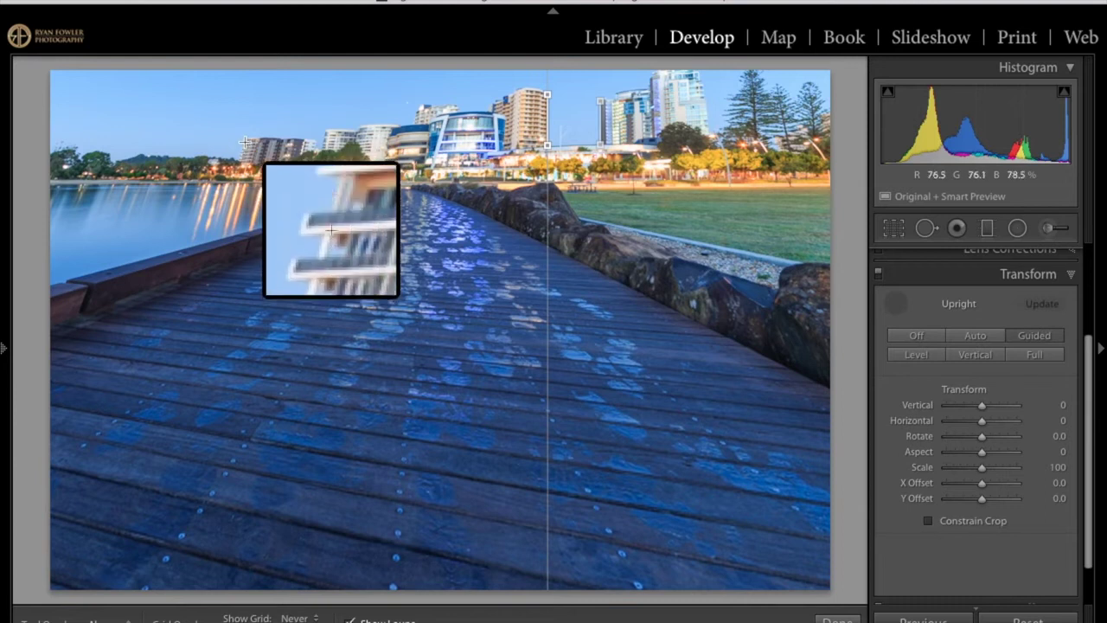
mouse_move(245, 141)
mouse_down()
mouse_move(245, 566)
mouse_move(113, 586)
mouse_move(237, 160)
mouse_up()
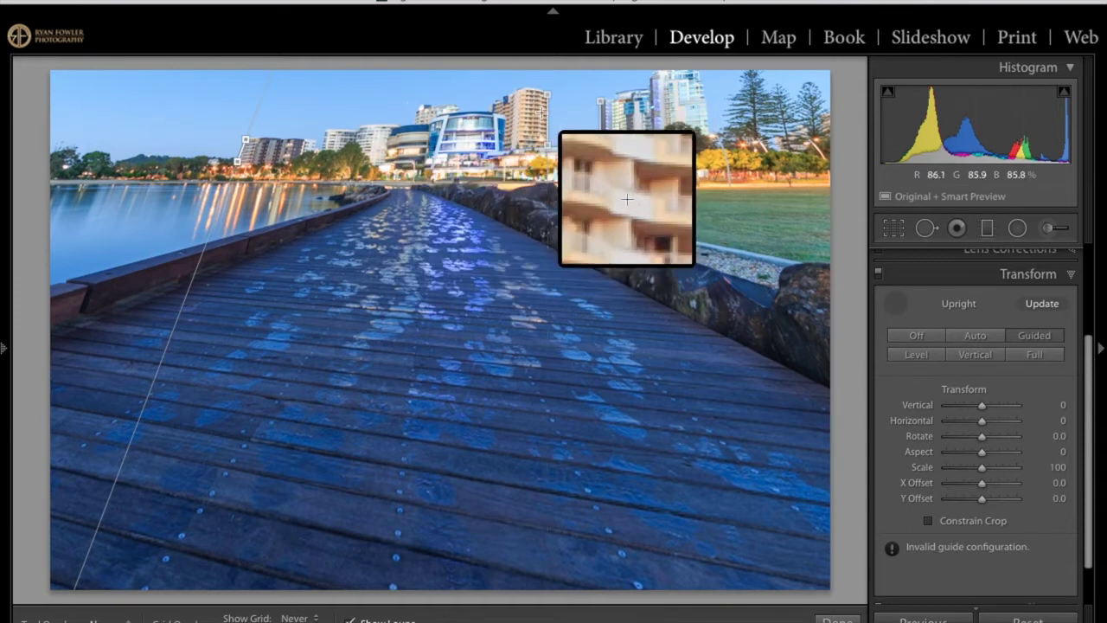
drag(541, 117, 926, 538)
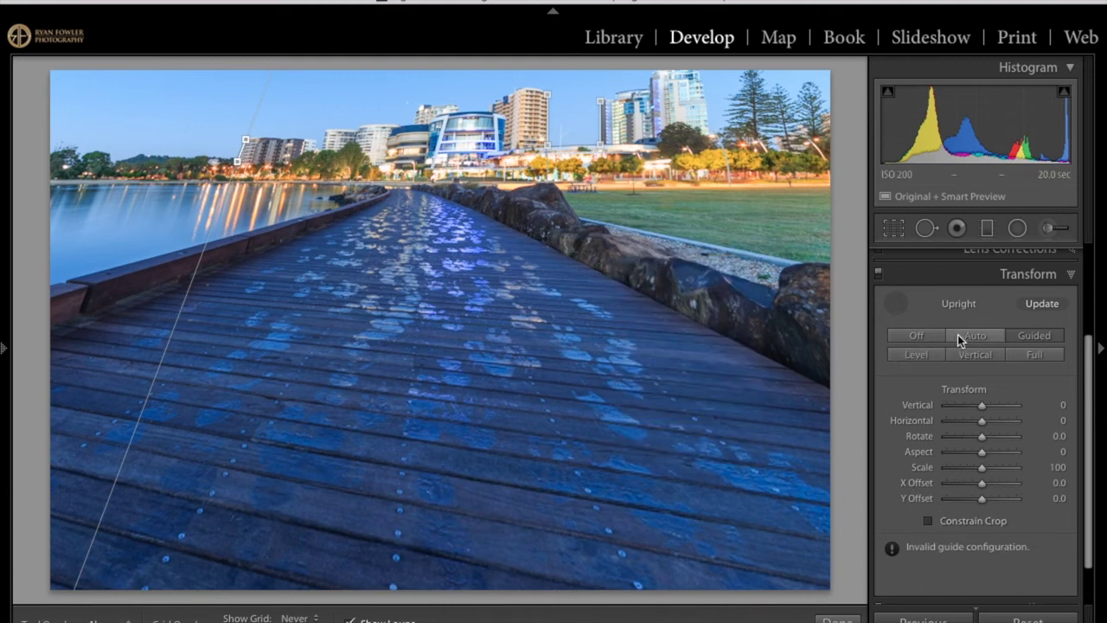
mouse_move(982, 406)
mouse_down()
mouse_move(988, 421)
mouse_move(981, 409)
mouse_up()
double_click(988, 421)
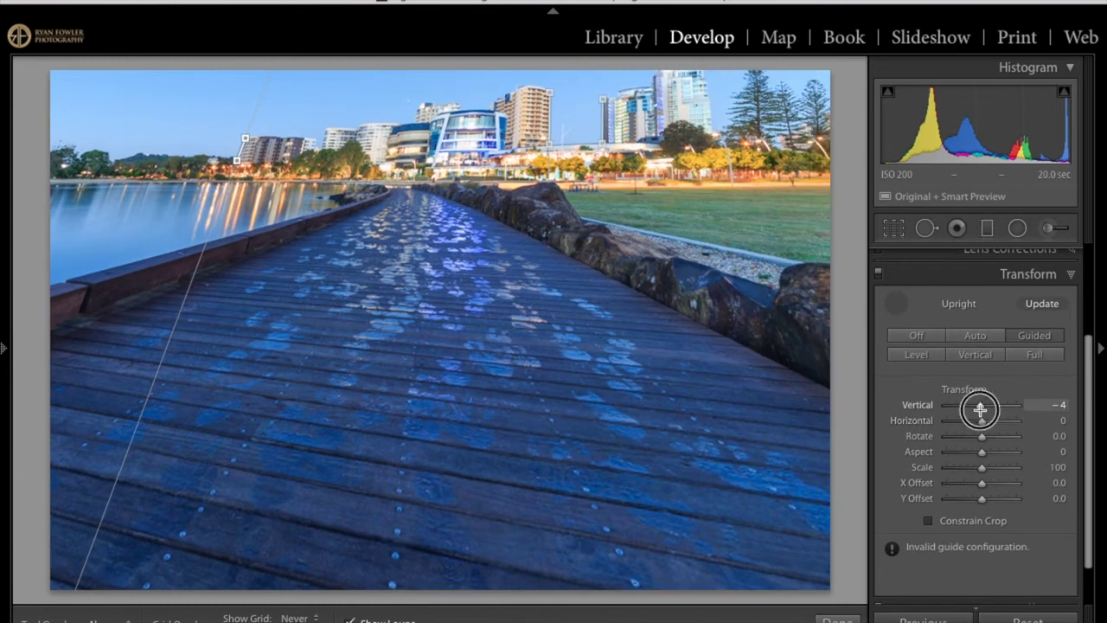
double_click(979, 409)
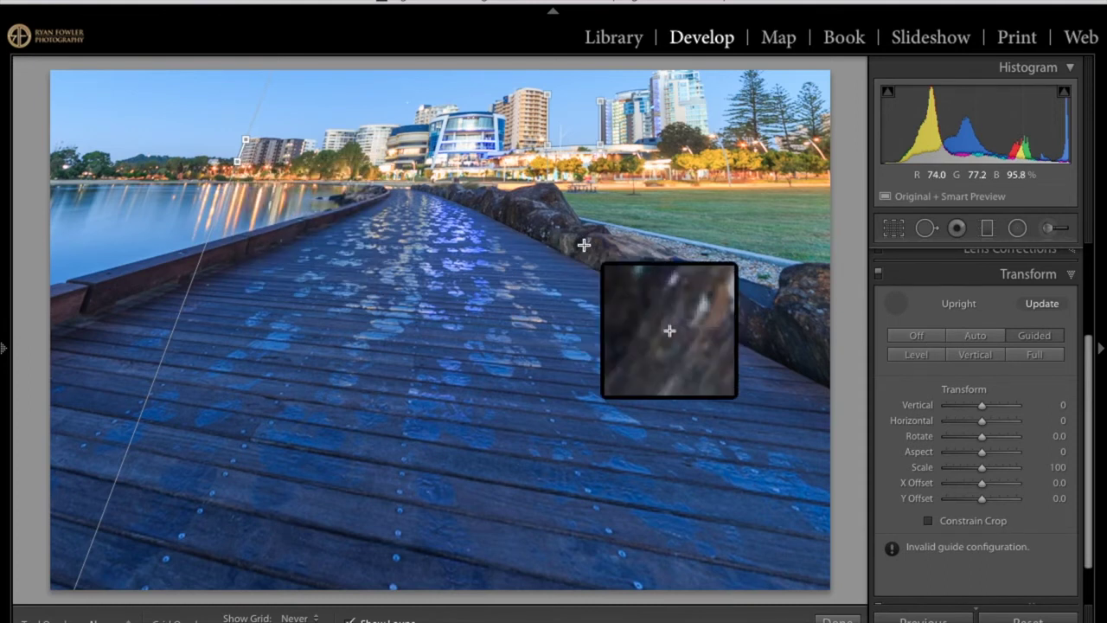
- Try Upright Level, Vertical, Full and Auto corrections, ending on Full
click(921, 356)
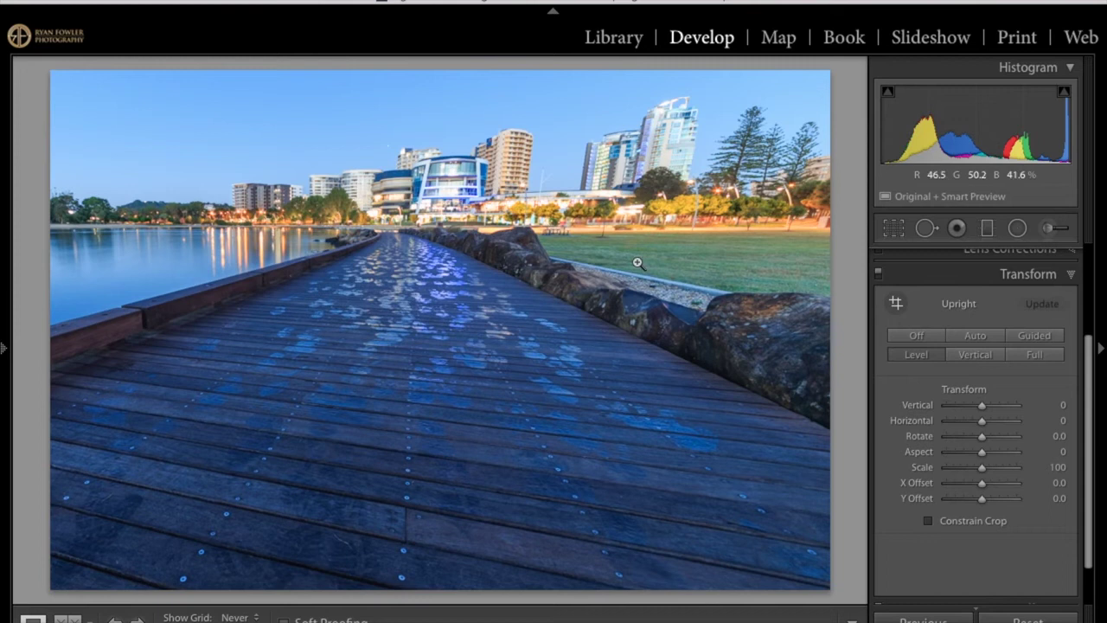
click(977, 360)
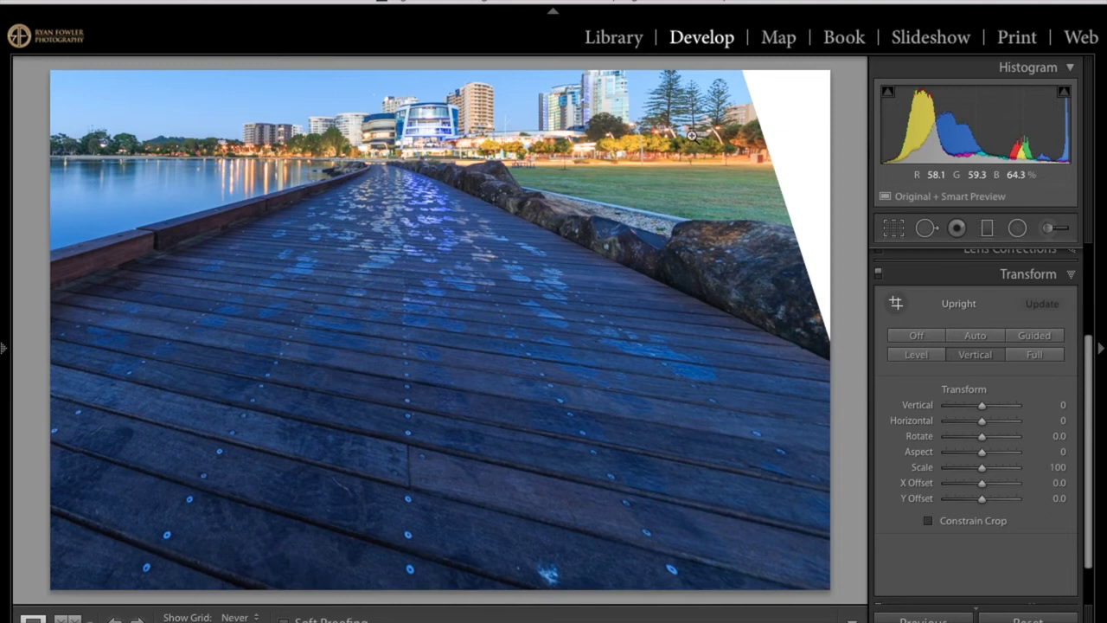
click(1041, 359)
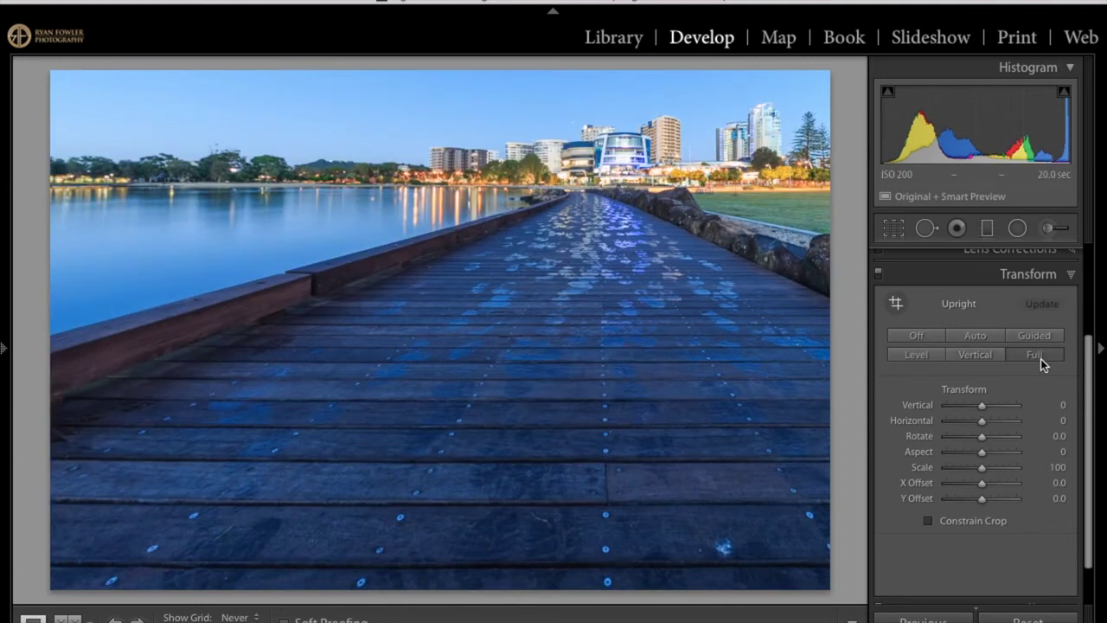
key(super+z)
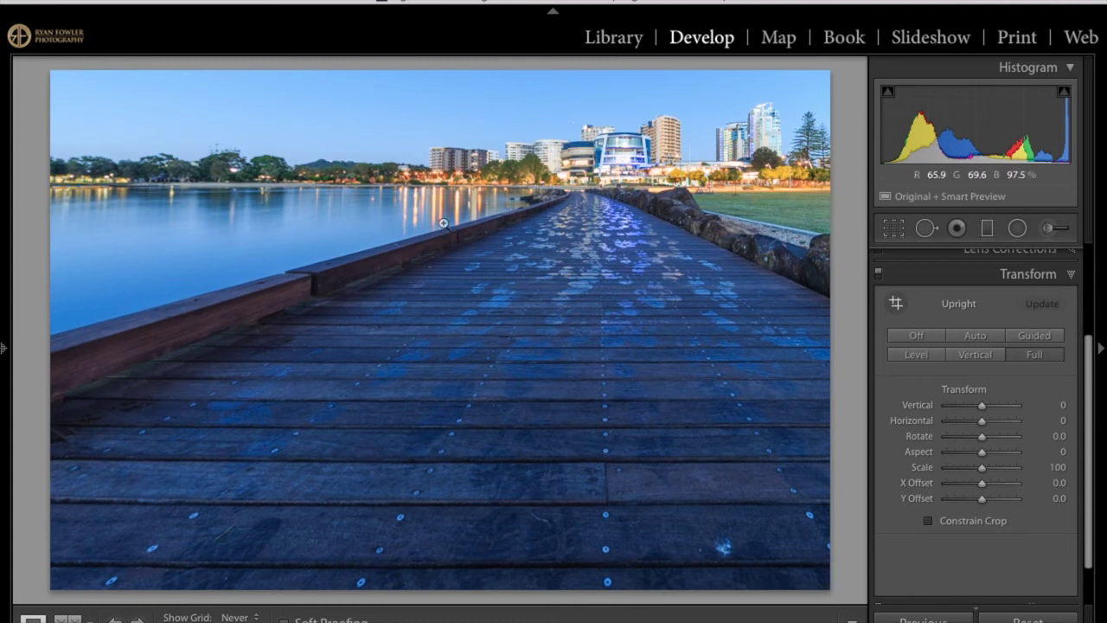
click(976, 337)
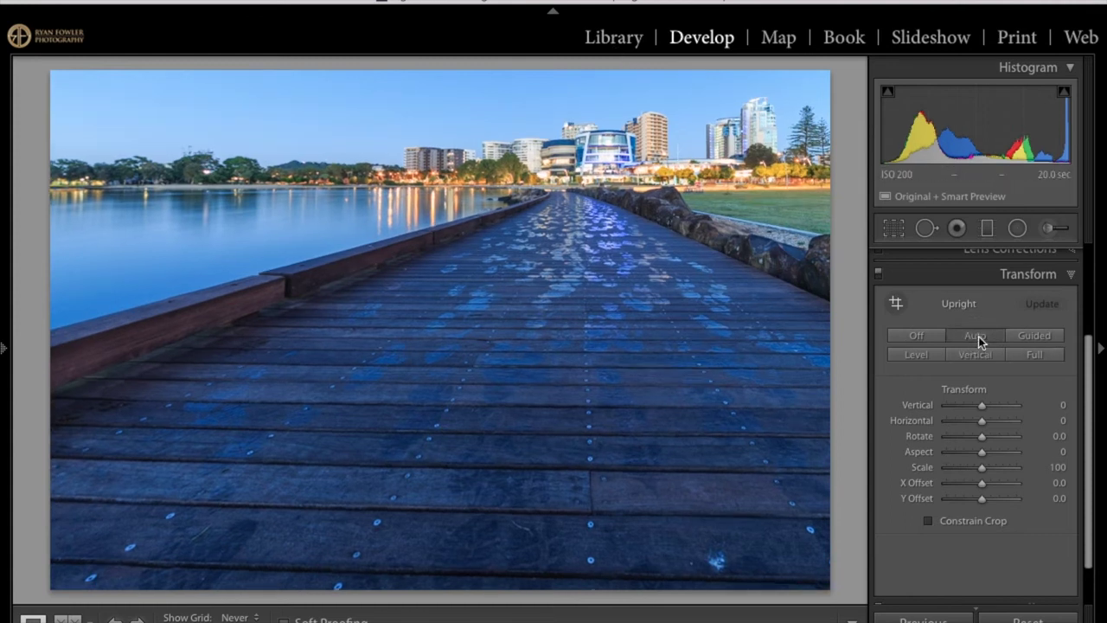
click(1050, 362)
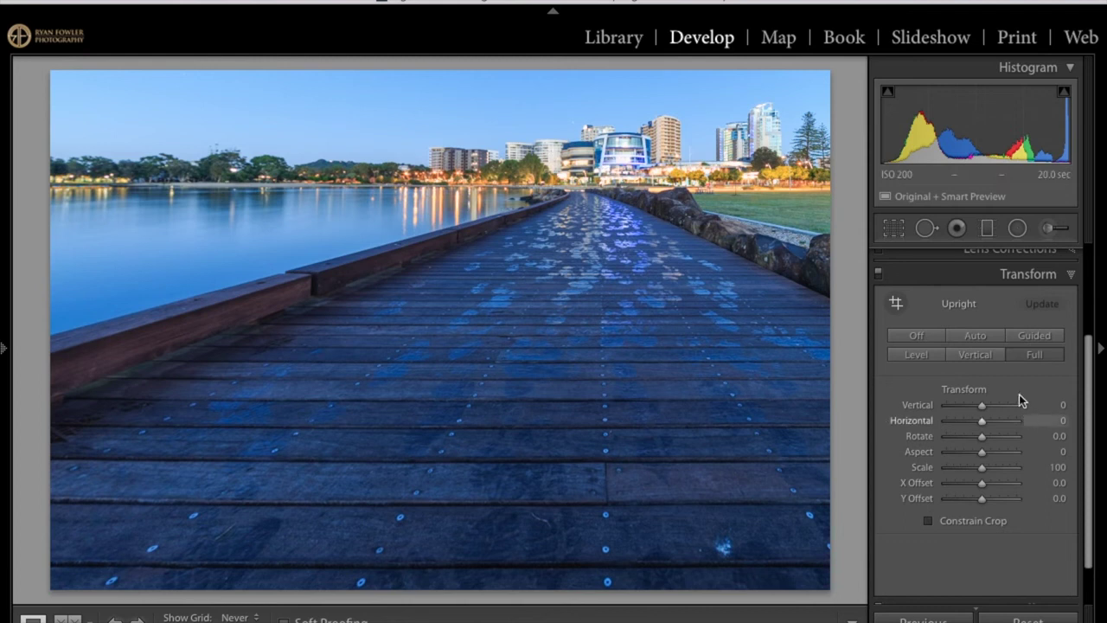
- Turn Upright off and test the Vertical (up to +100) and Rotate sliders
click(916, 338)
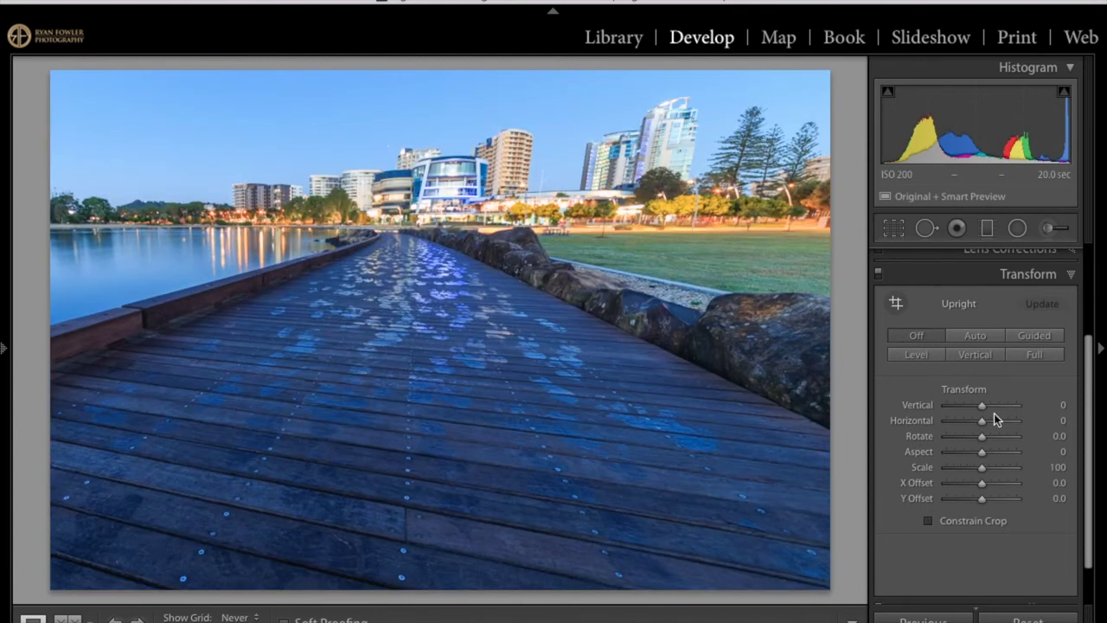
drag(982, 404, 934, 429)
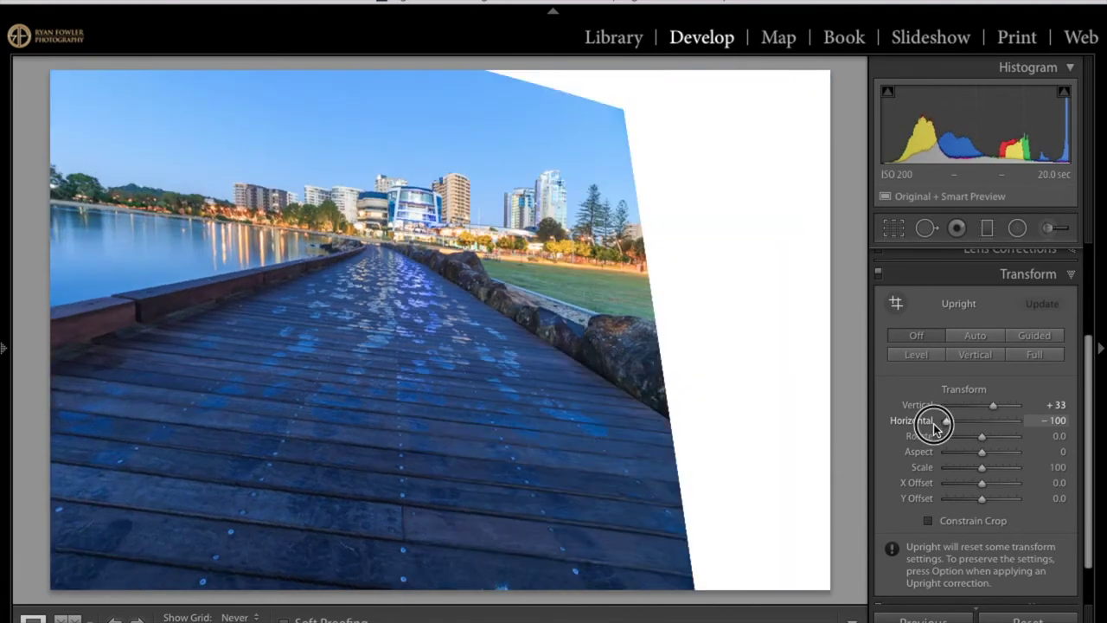
drag(1004, 403, 1044, 408)
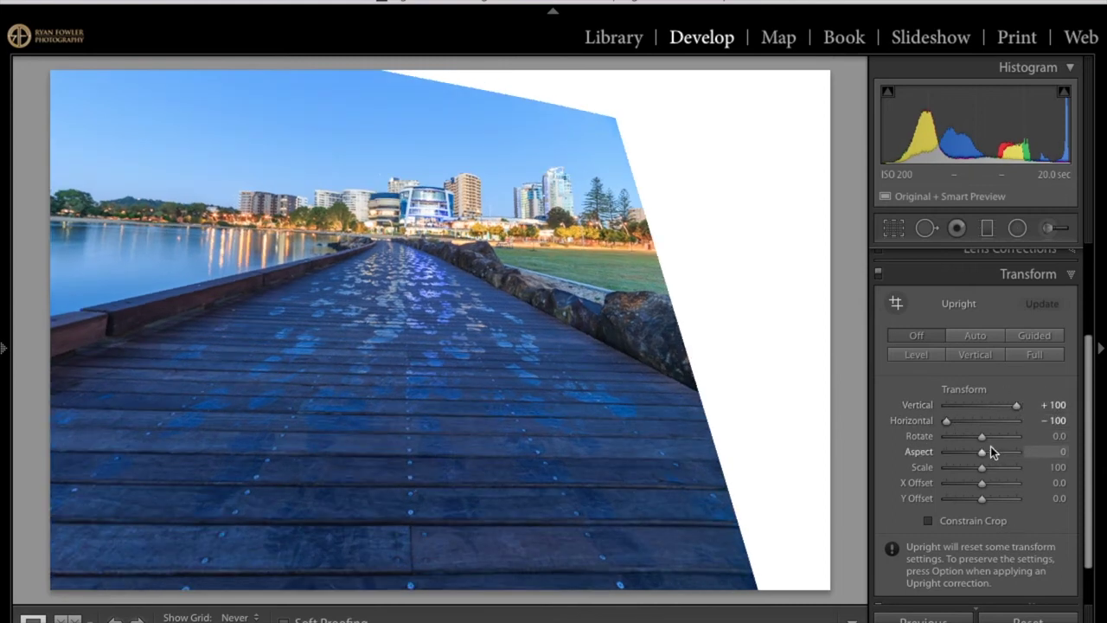
drag(982, 436, 946, 473)
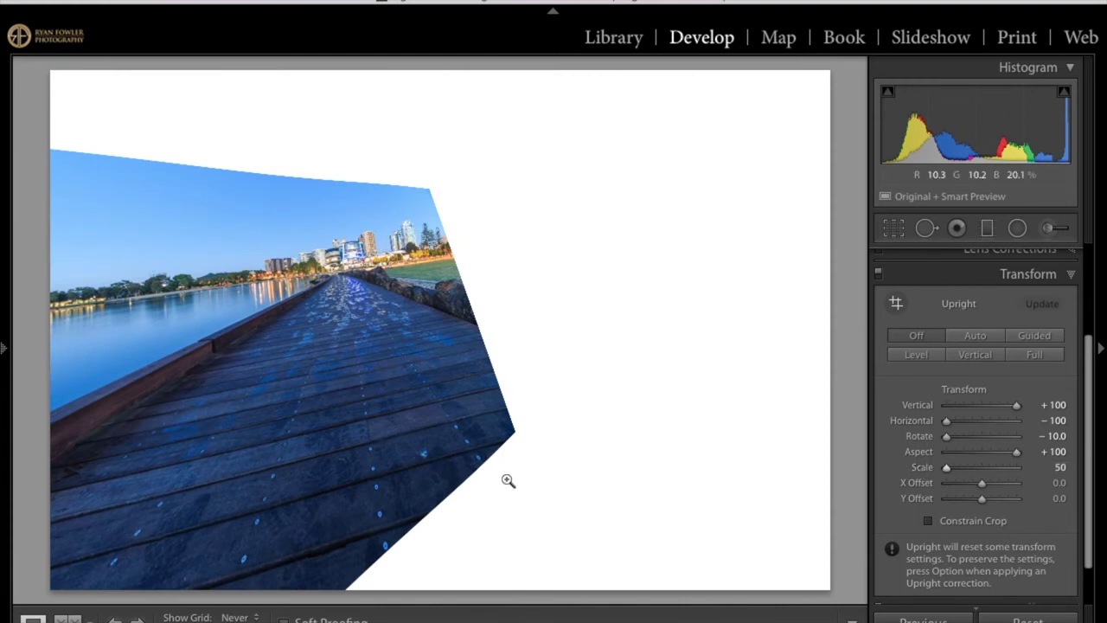
- Reset Vertical, Horizontal, Rotate and Aspect back to 0
double_click(1017, 407)
double_click(946, 421)
double_click(948, 438)
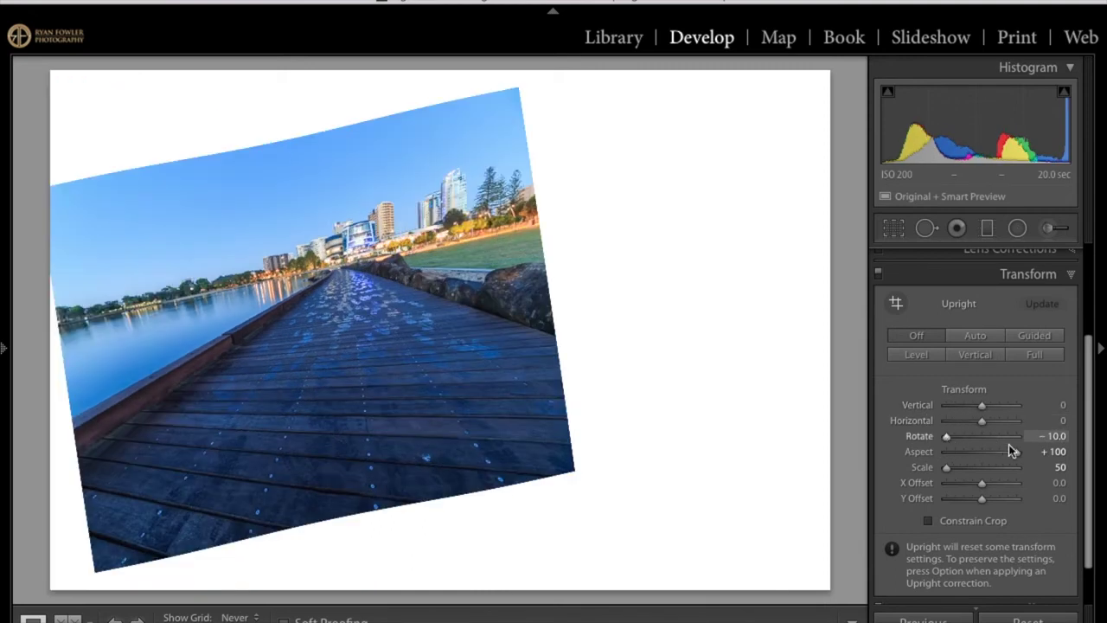
double_click(1017, 452)
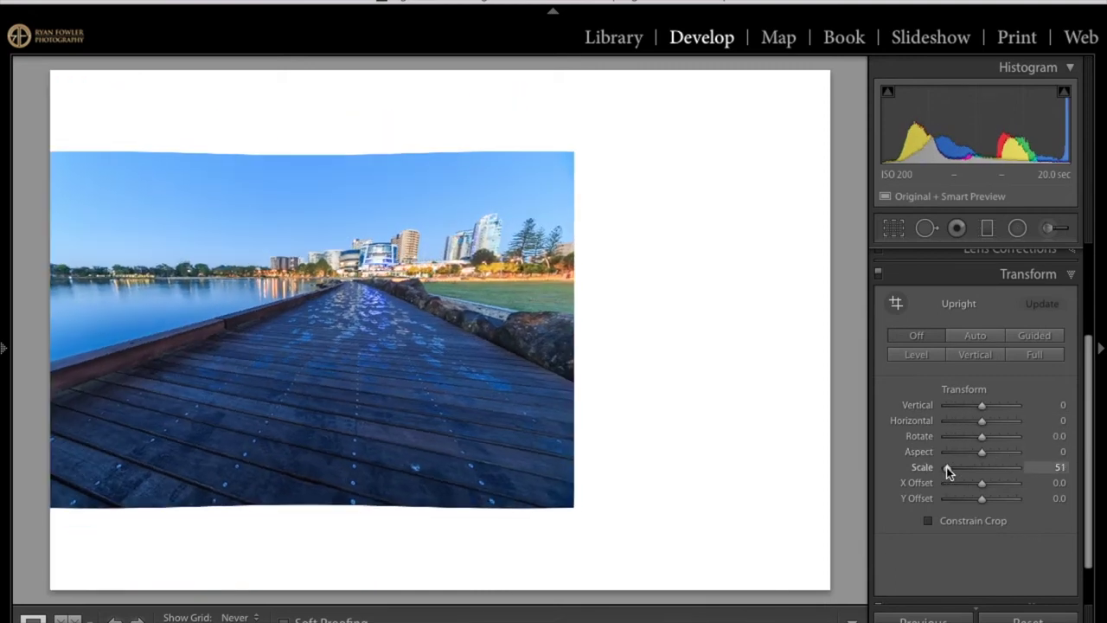
- Restore Scale to 100, apply Upright Full, and reset X Offset to 0.0
double_click(947, 468)
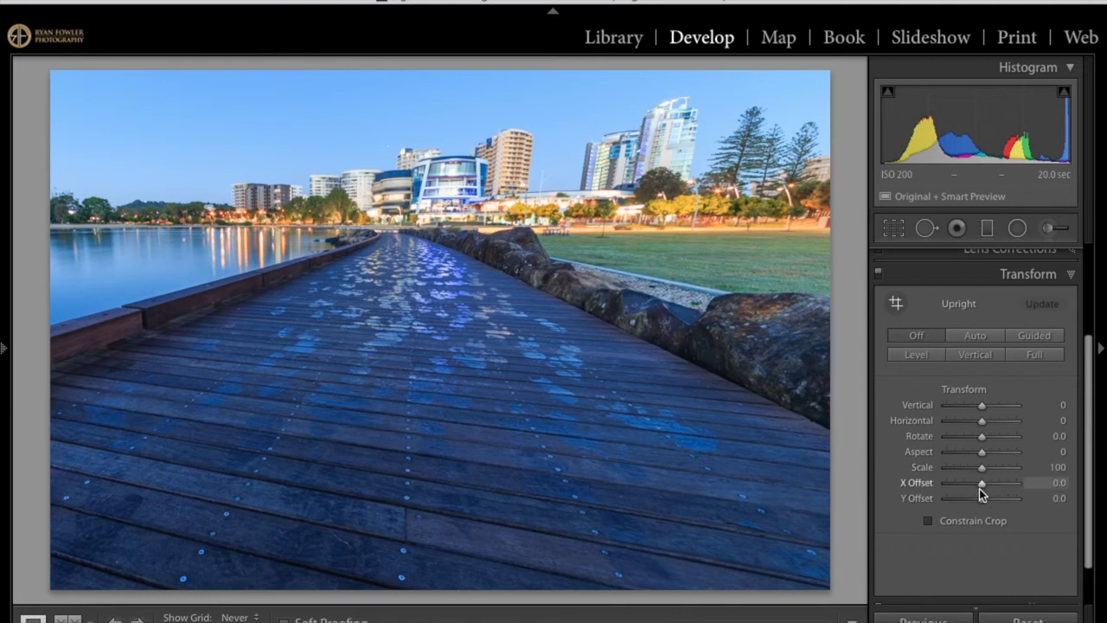
drag(984, 487, 985, 487)
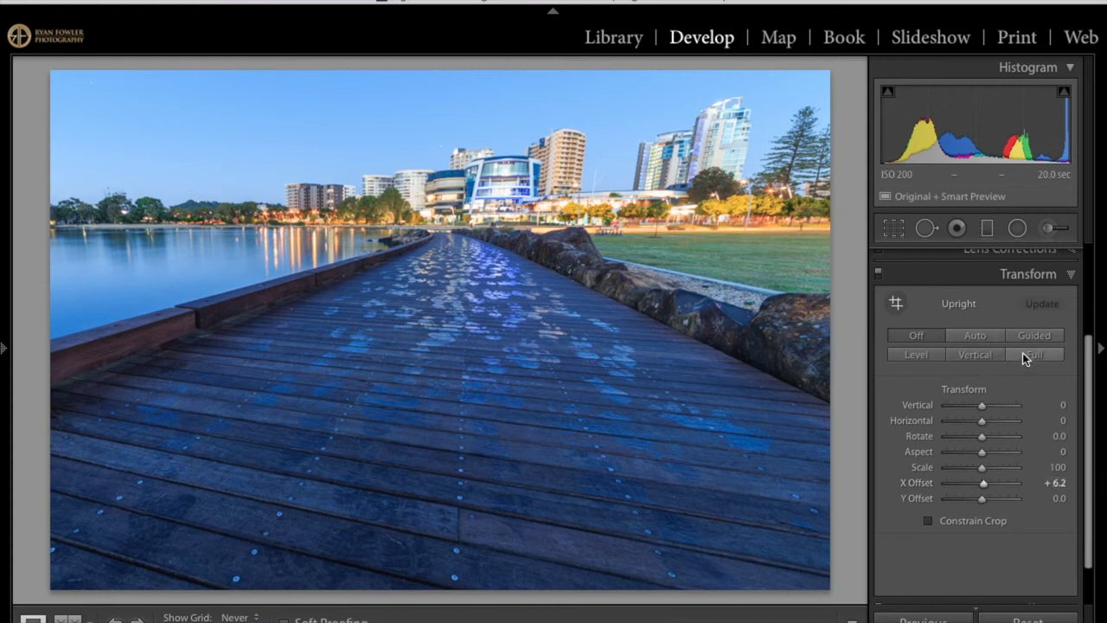
click(1023, 353)
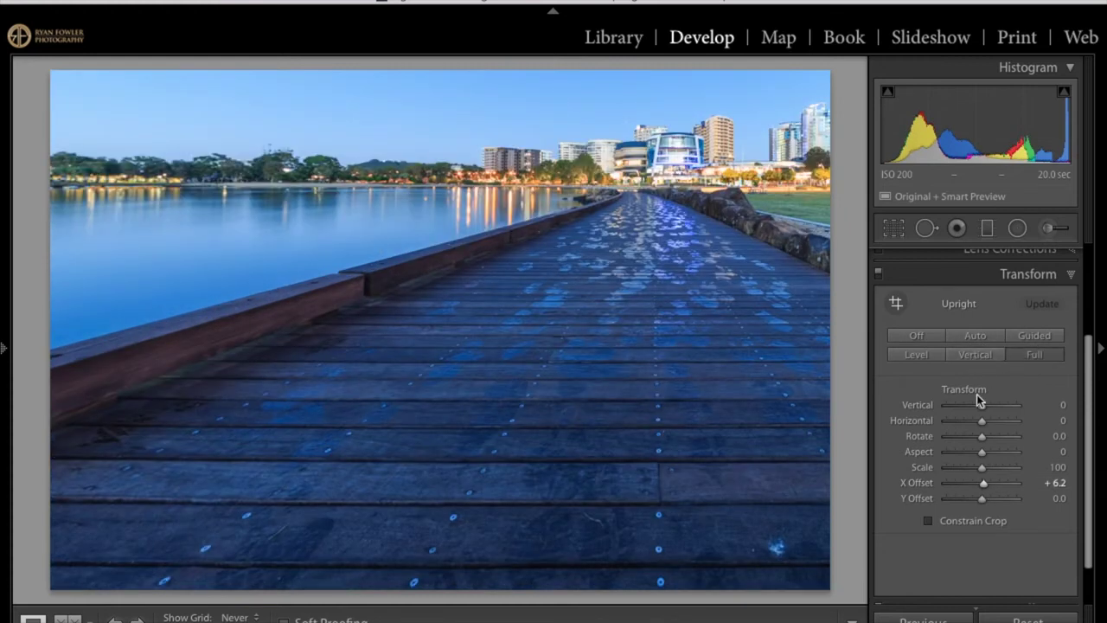
click(985, 489)
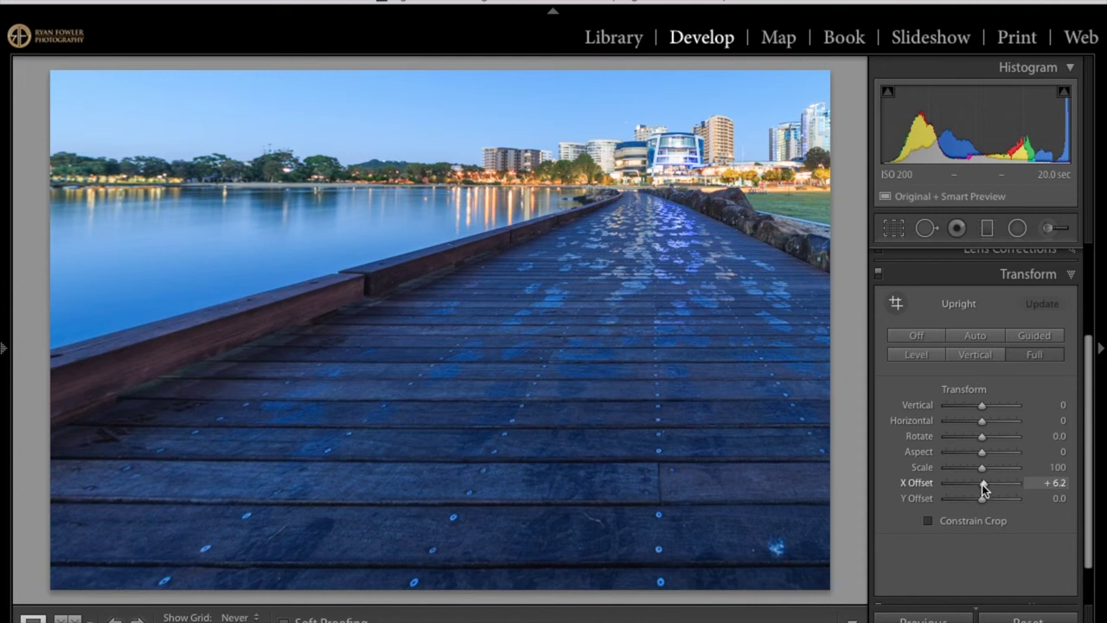
double_click(983, 485)
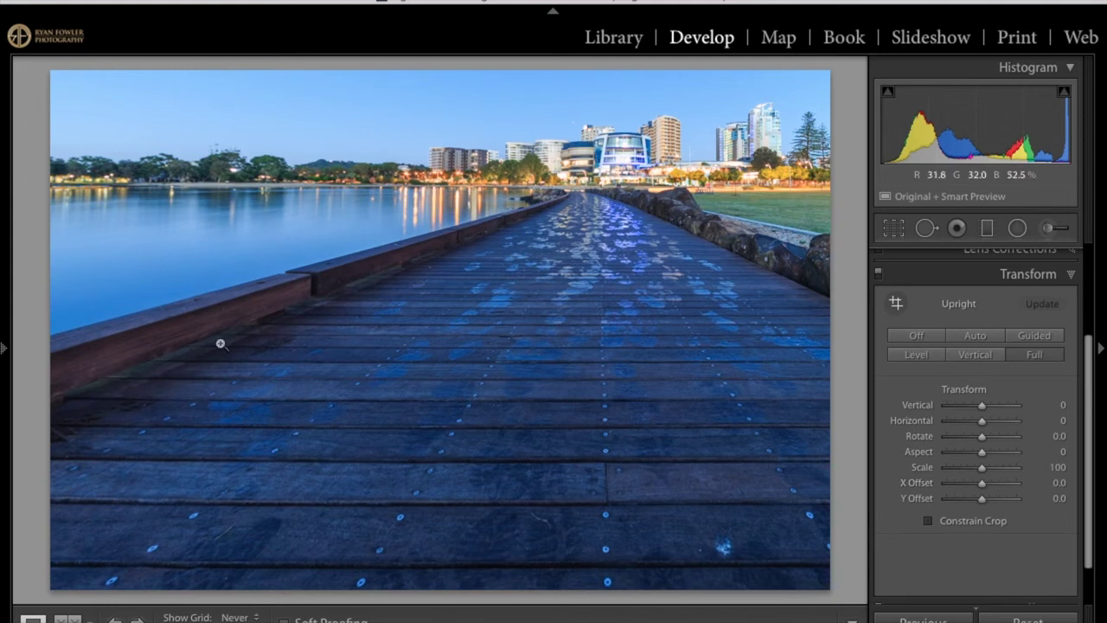
- Set X Offset to -23.1 and test the Y Offset slider
drag(981, 485, 975, 492)
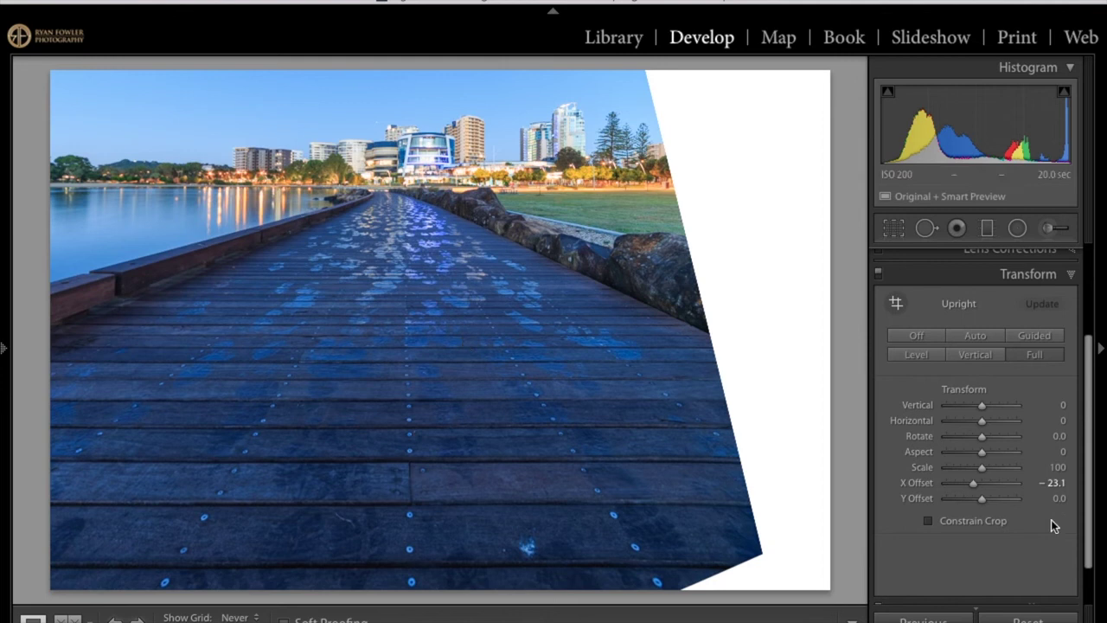
mouse_move(983, 498)
mouse_down()
mouse_move(942, 506)
mouse_move(979, 503)
mouse_up()
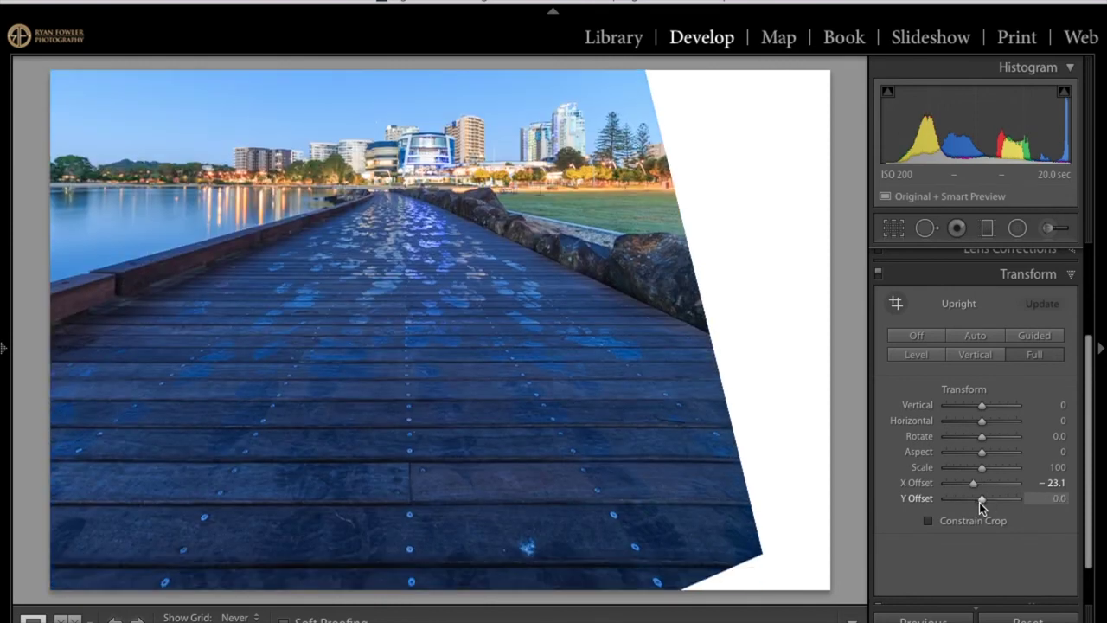
- Set X Offset to -29.4 and enable Constrain Crop to remove the white edges
click(928, 524)
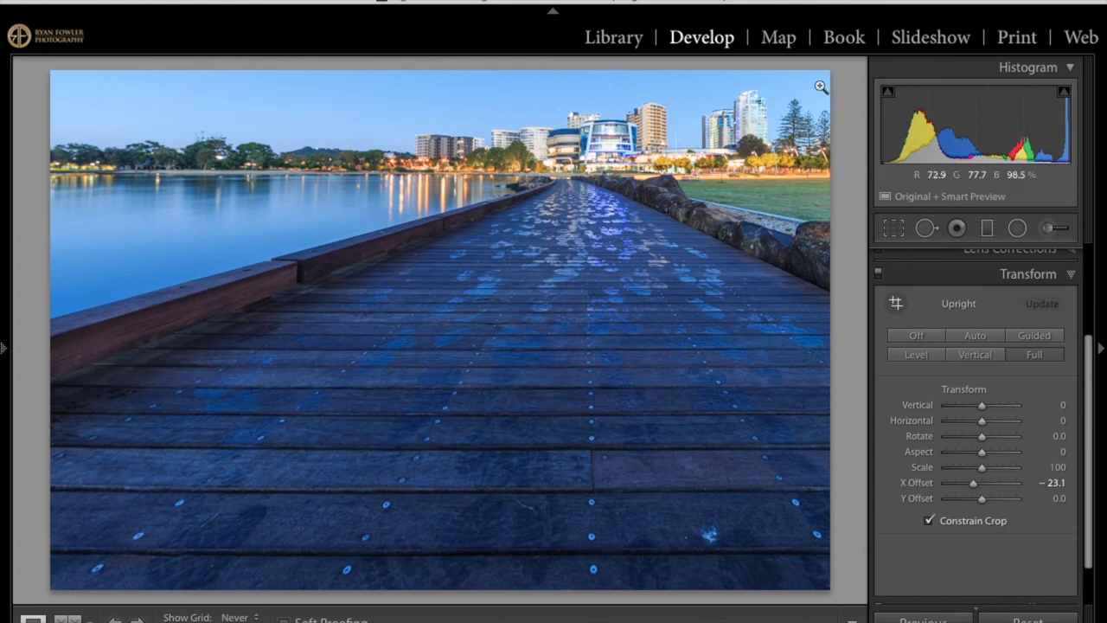
click(947, 523)
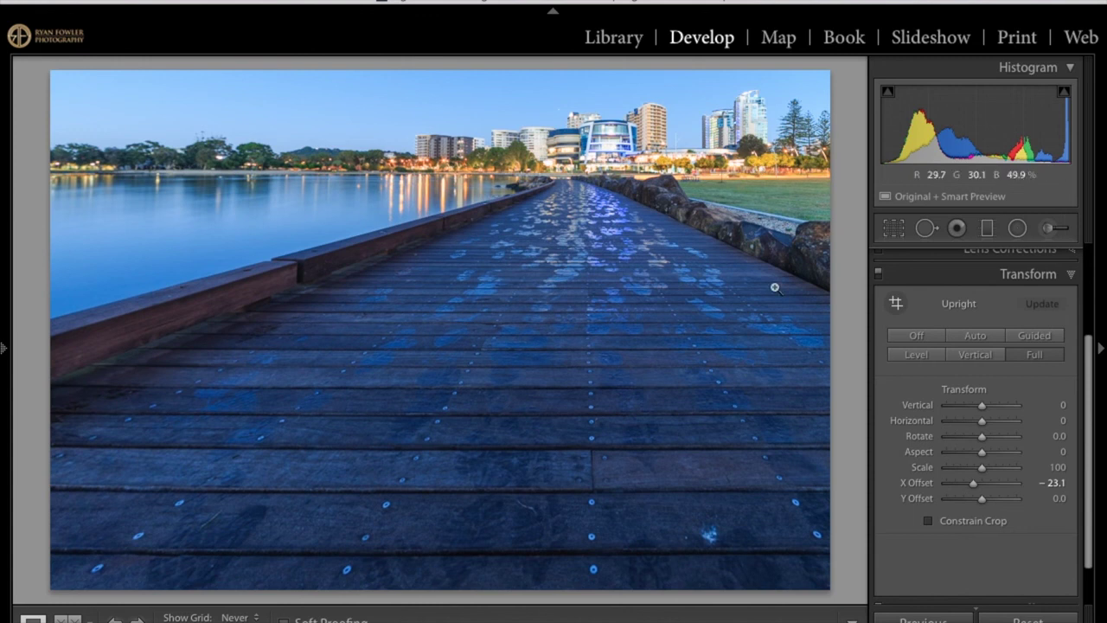
drag(975, 488, 972, 487)
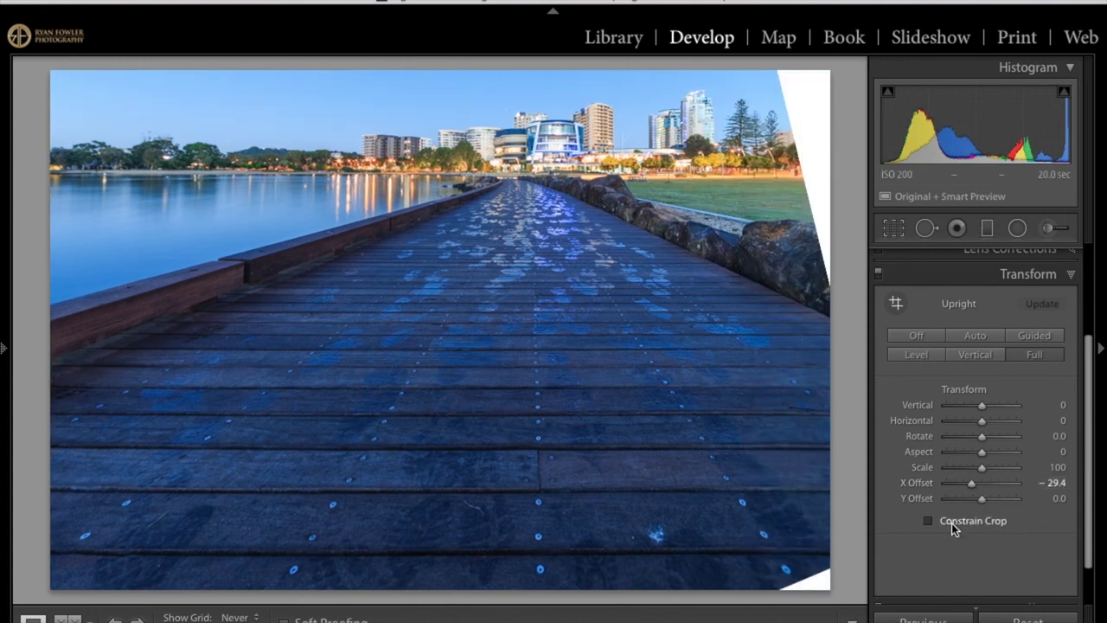
click(952, 524)
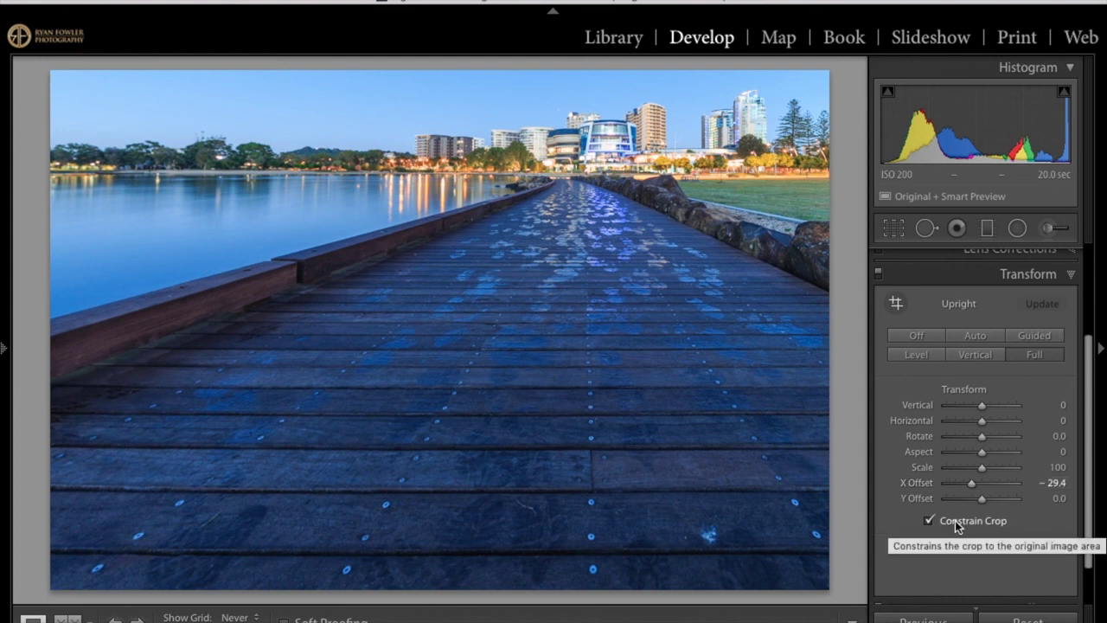
- Apply Upright Auto while keeping X Offset at -29.4
click(978, 339)
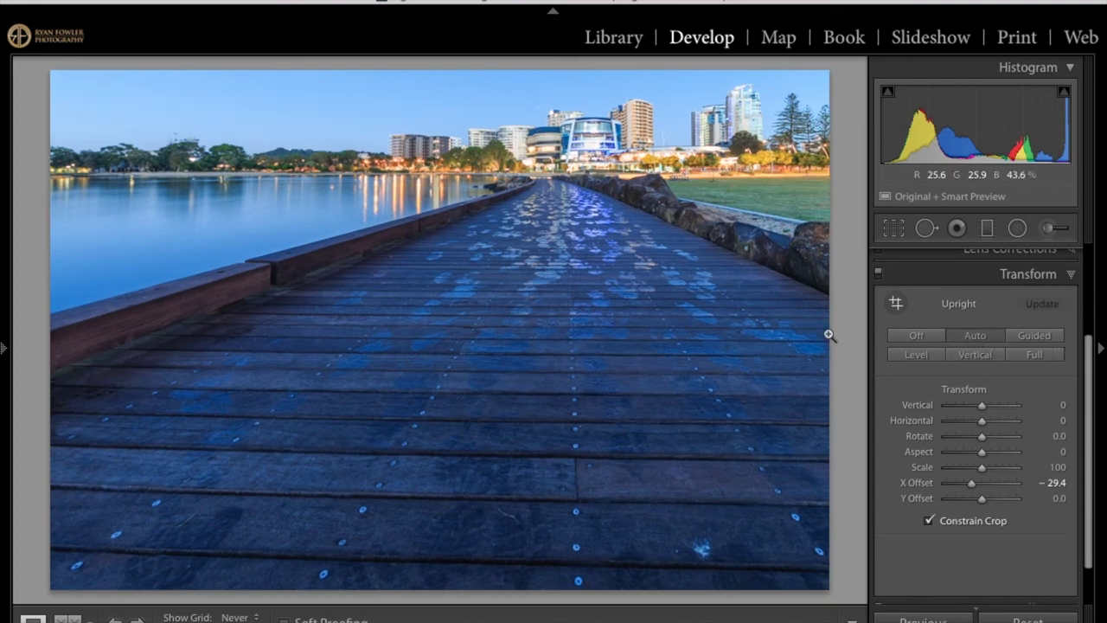